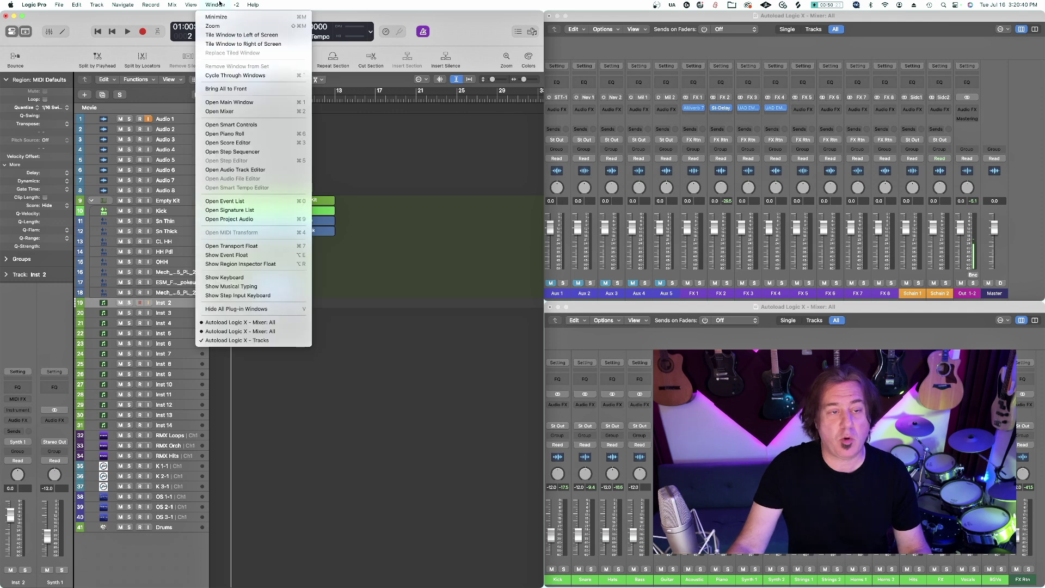
- Load the Blazing Hot patch from the Electronic Drum Kit category onto the Inst 2 track
{"action": "left_click", "coordinate": [218, 51]}
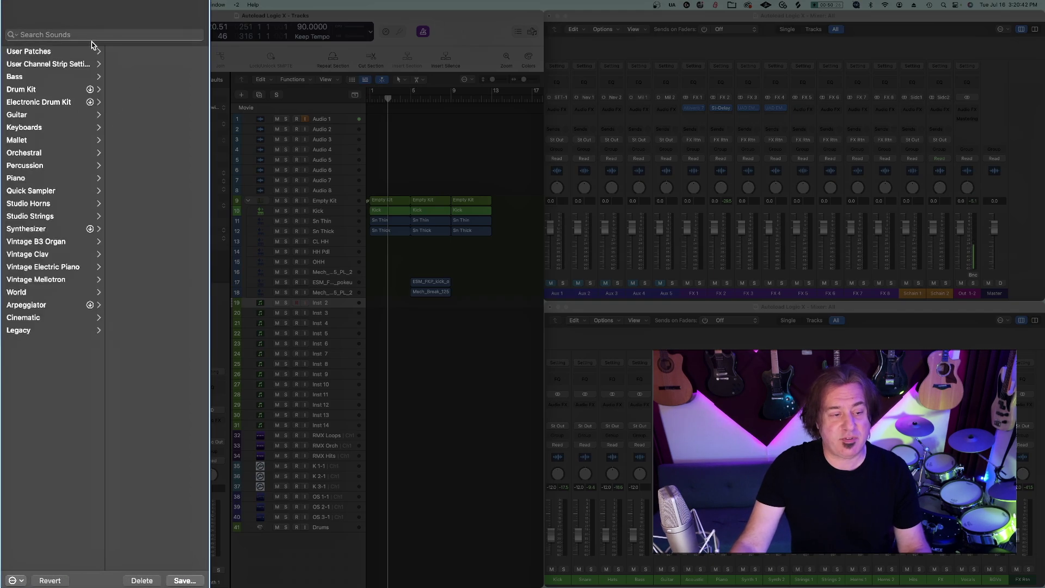
{"action": "left_click", "coordinate": [53, 103]}
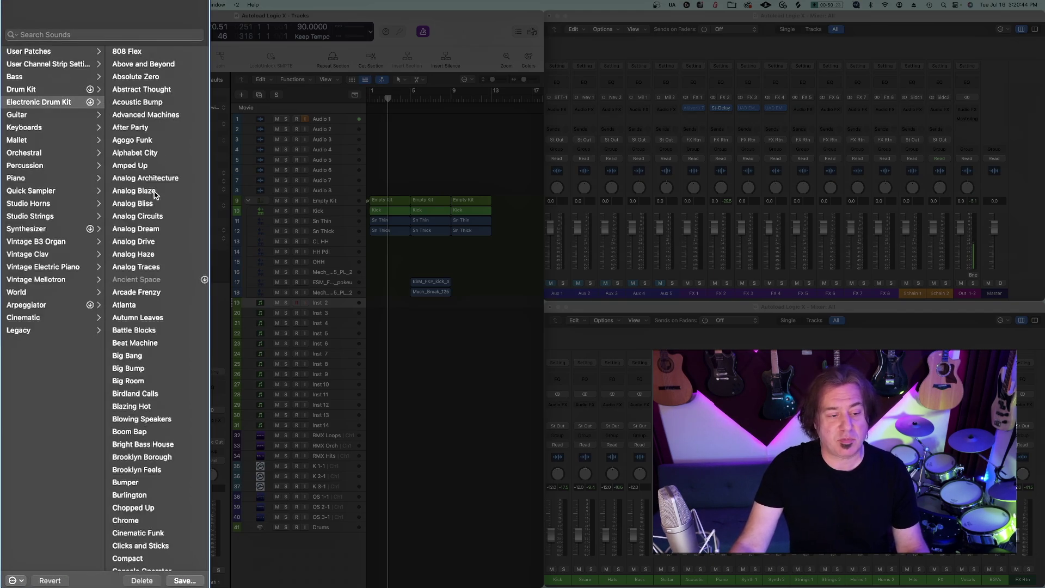
{"action": "scroll", "coordinate": [155, 272], "scroll_direction": "down", "scroll_amount": 5}
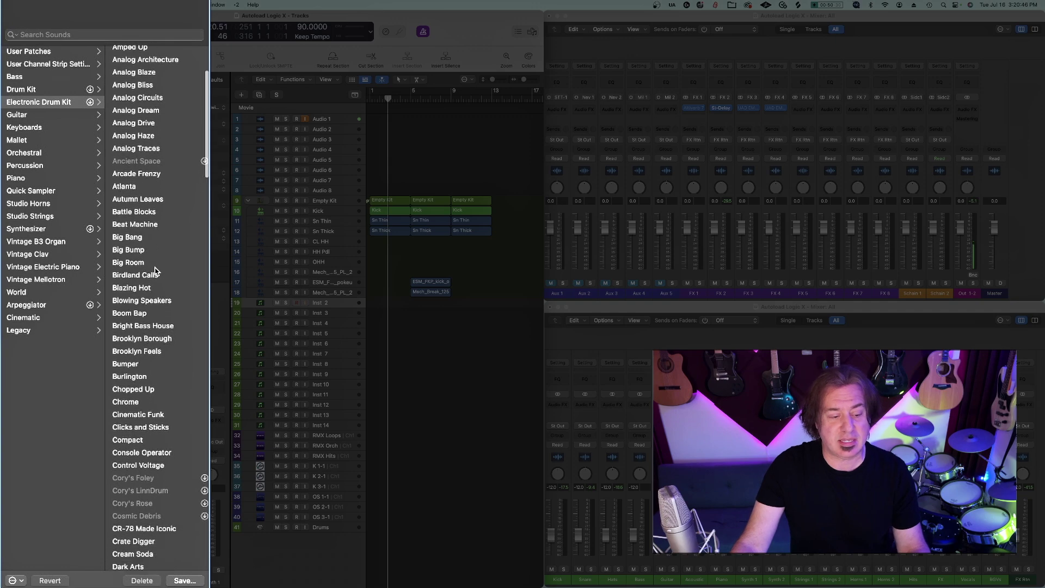
{"action": "left_click", "coordinate": [151, 274]}
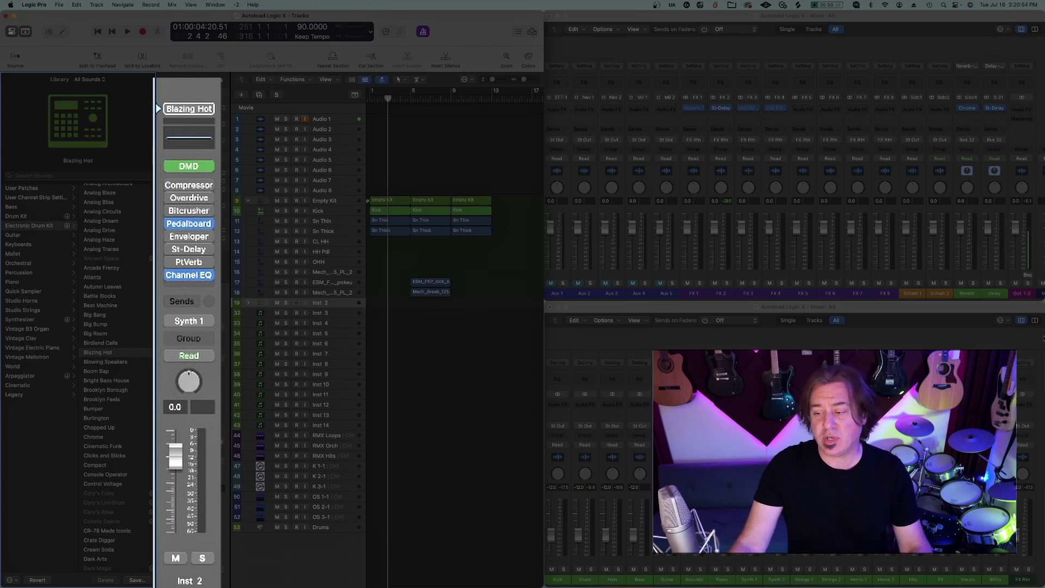
- Examine the Reverb and Delay aux channels added by the patch and the effect chain on Inst 2
{"action": "left_click", "coordinate": [989, 293]}
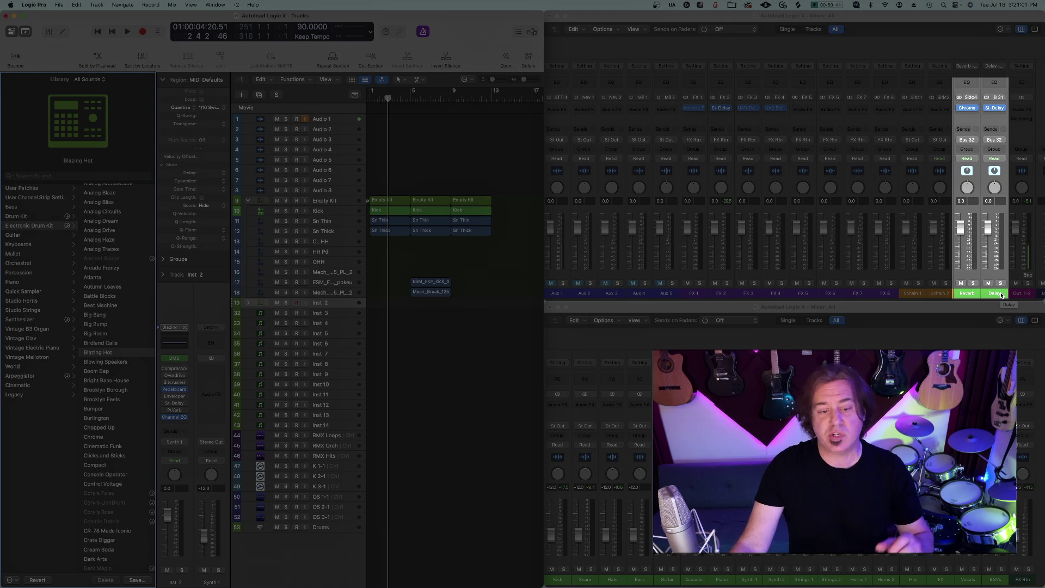
{"action": "left_click", "coordinate": [475, 474]}
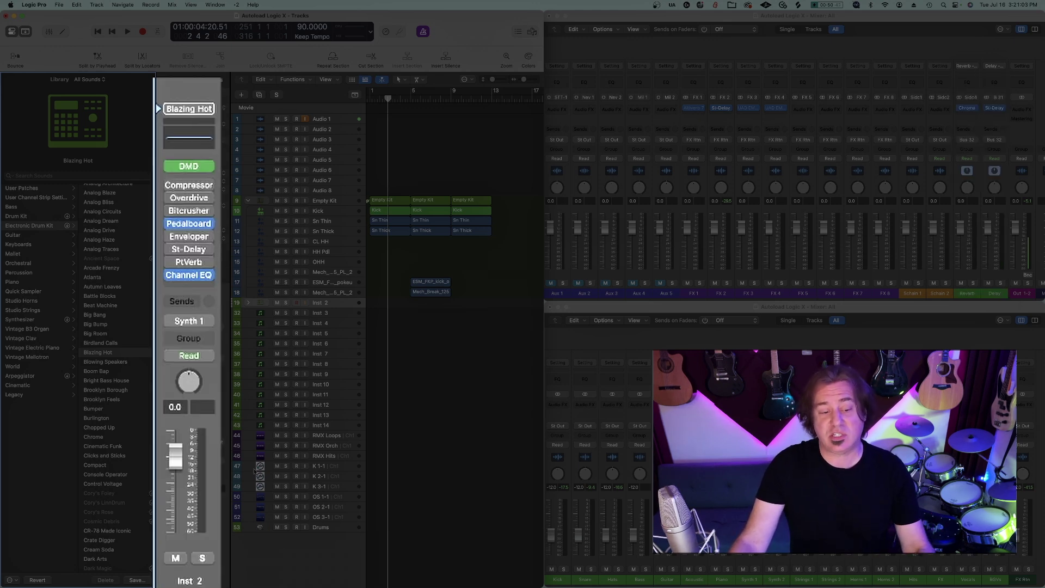
{"action": "mouse_move", "coordinate": [201, 280]}
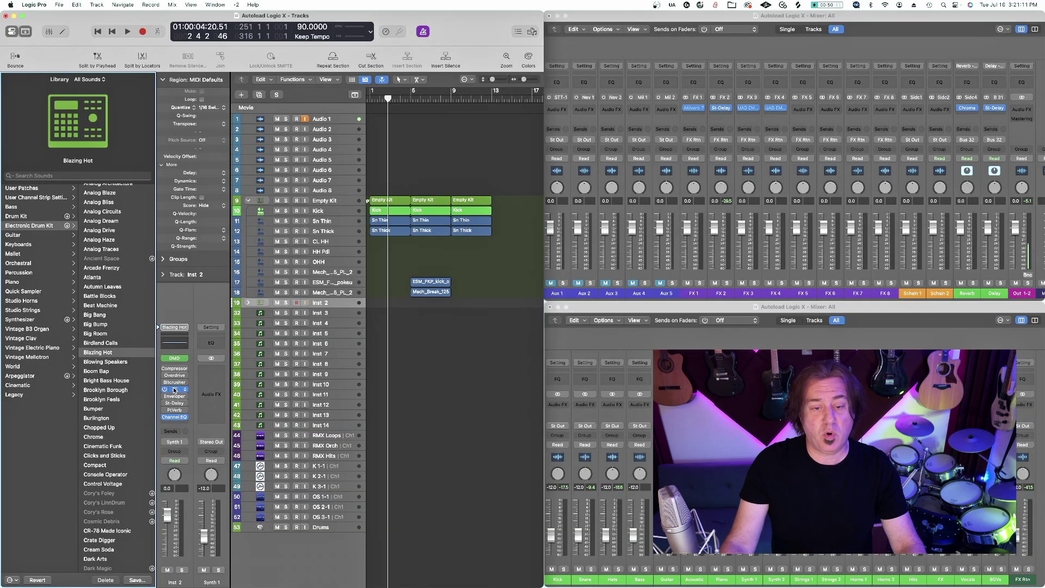
- Open the Pedalboard effect on Inst 2, try the Roto Phase pedal's footswitch and close the plug-in
{"action": "left_click", "coordinate": [174, 390]}
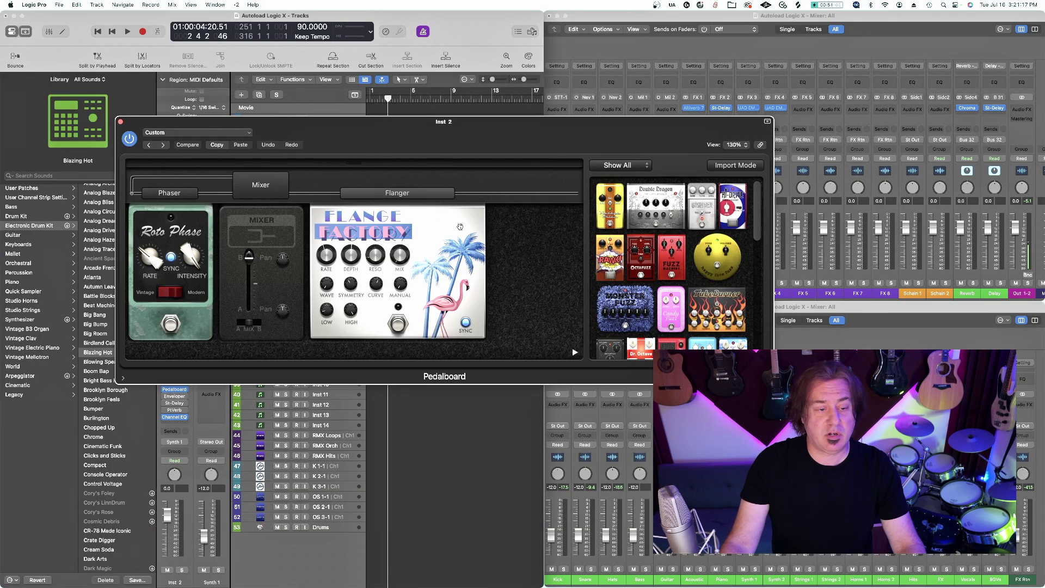
{"action": "left_click", "coordinate": [172, 326]}
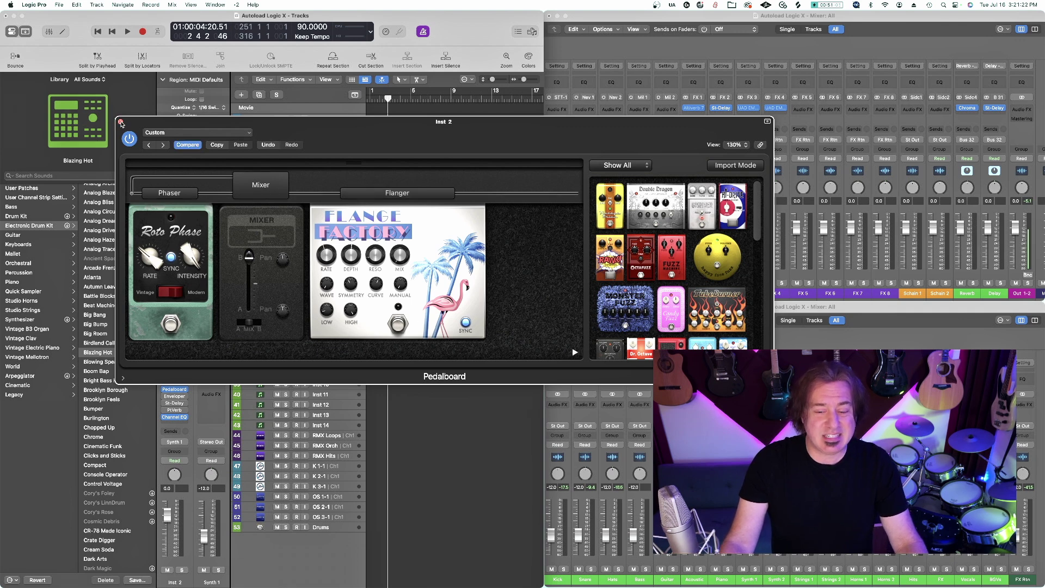
{"action": "key", "text": "super+w"}
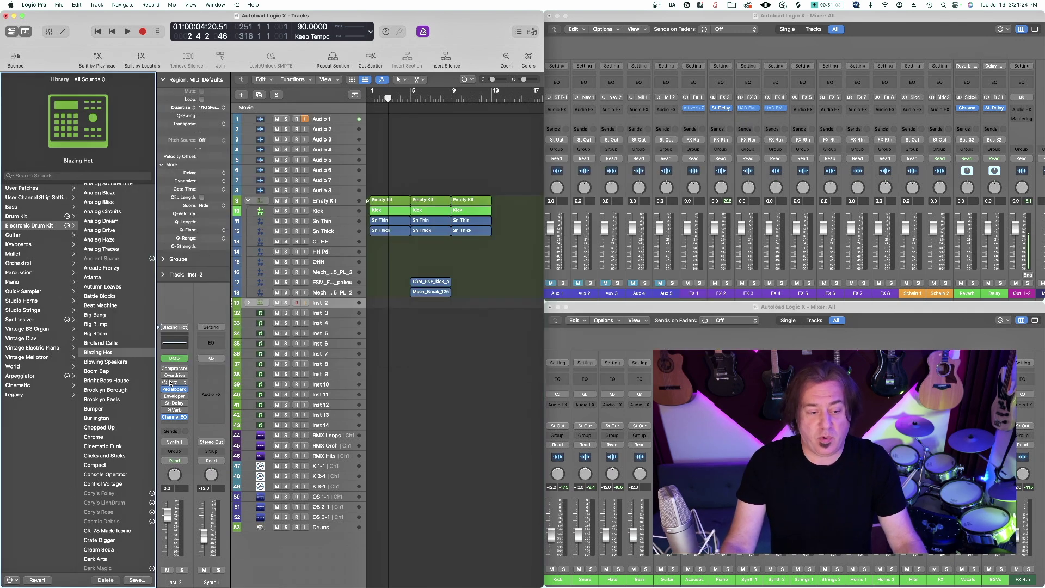
{"action": "mouse_move", "coordinate": [188, 389]}
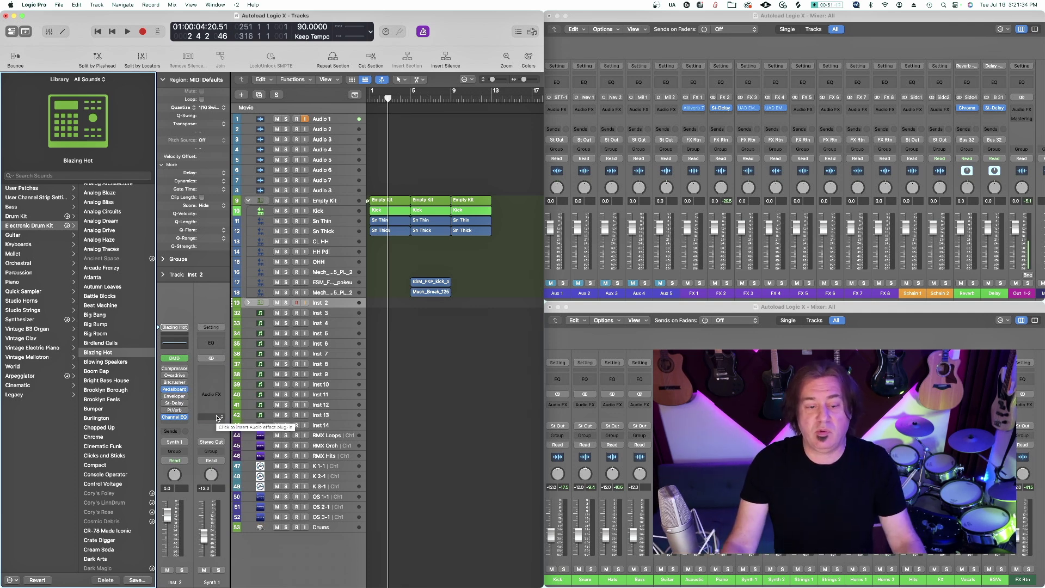
- Expand the Inst 2 track stack and show its Blazing Hot subtrack channels in the main window's mixer
{"action": "left_click", "coordinate": [248, 303]}
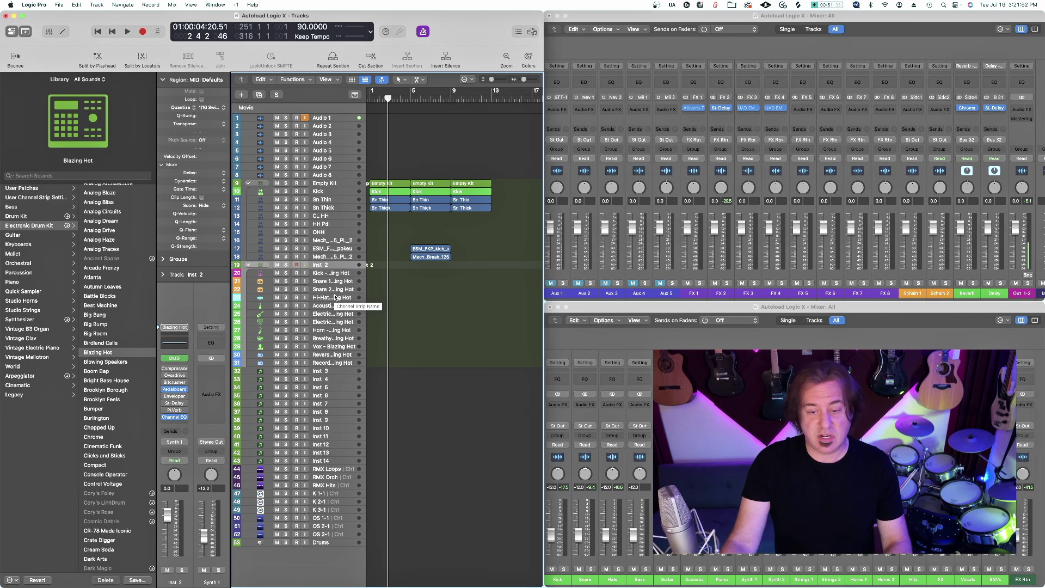
{"action": "key", "text": "1"}
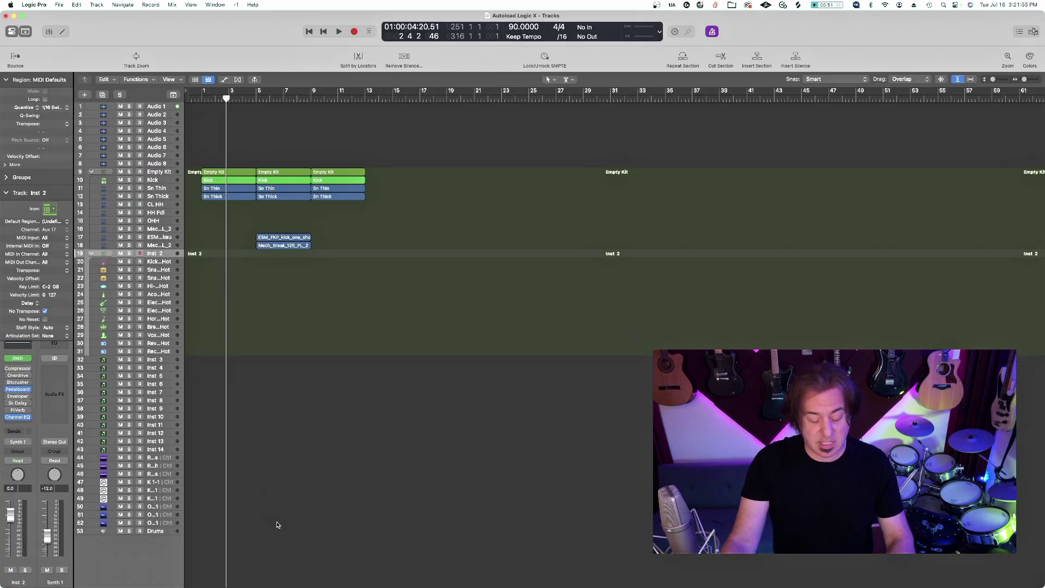
{"action": "key", "text": "x"}
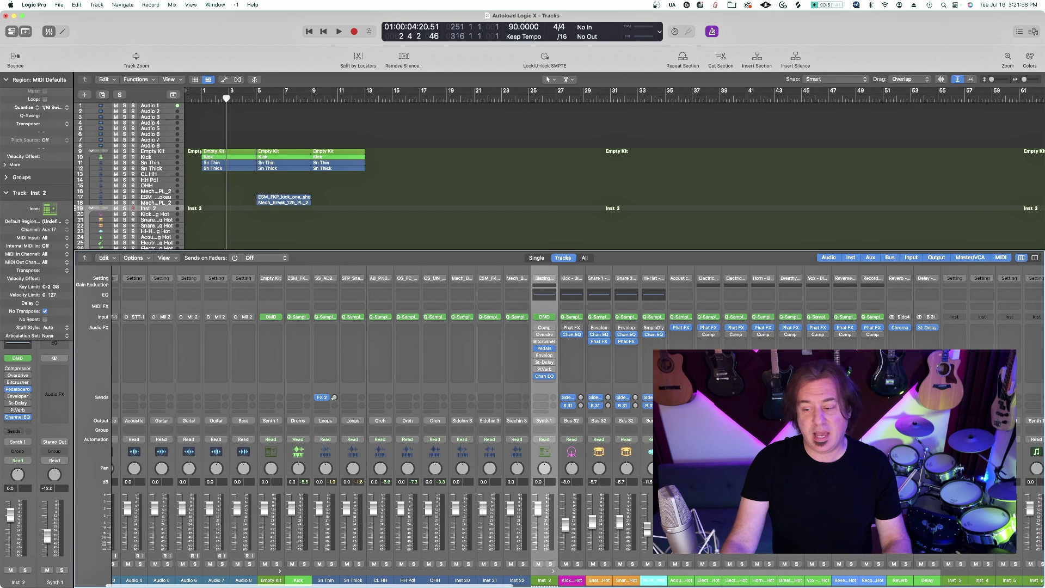
{"action": "scroll", "coordinate": [545, 424], "scroll_direction": "right", "scroll_amount": 10}
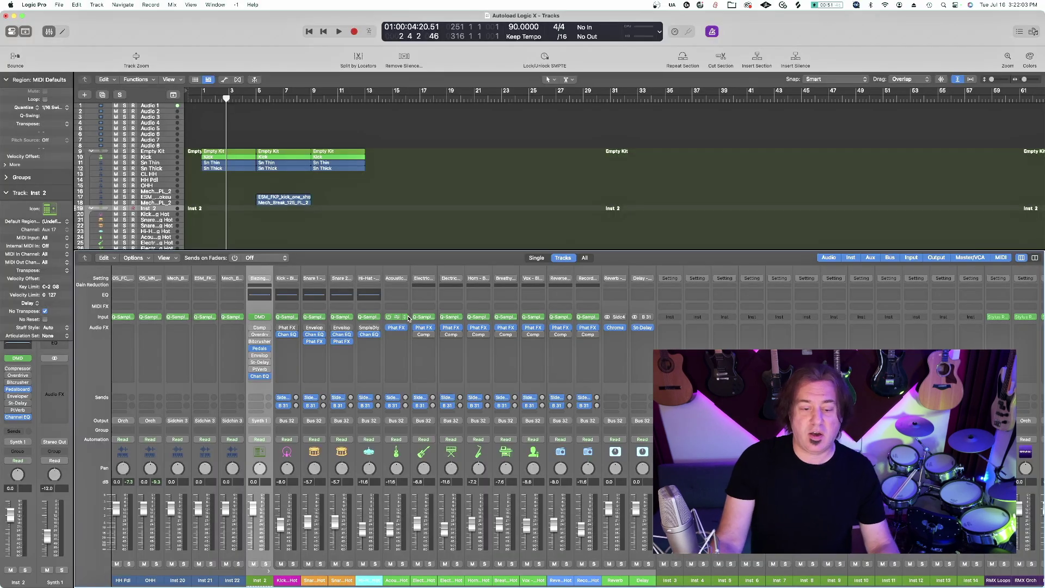
- Inspect the Phat FX plug-in on the Acoustic Bass channel, close it and review the kit's channel strips
{"action": "left_click", "coordinate": [396, 327]}
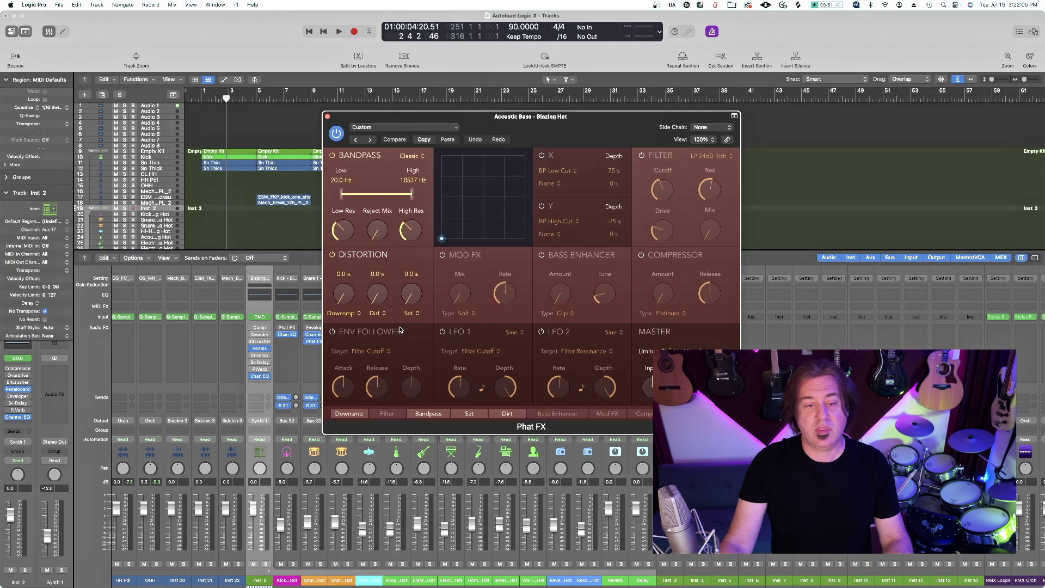
{"action": "left_click", "coordinate": [328, 117]}
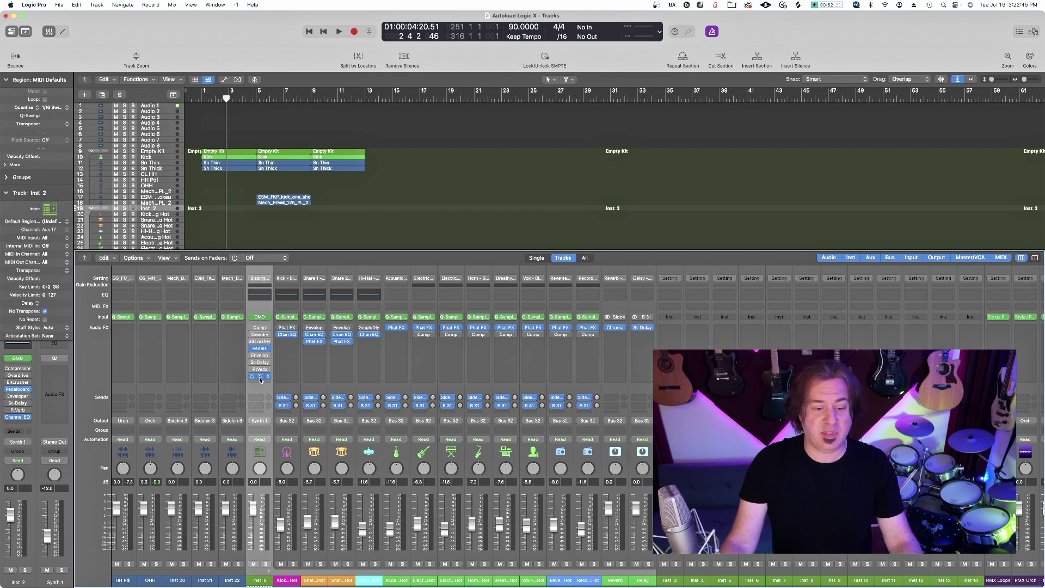
{"action": "scroll", "coordinate": [294, 375], "scroll_direction": "left", "scroll_amount": 1}
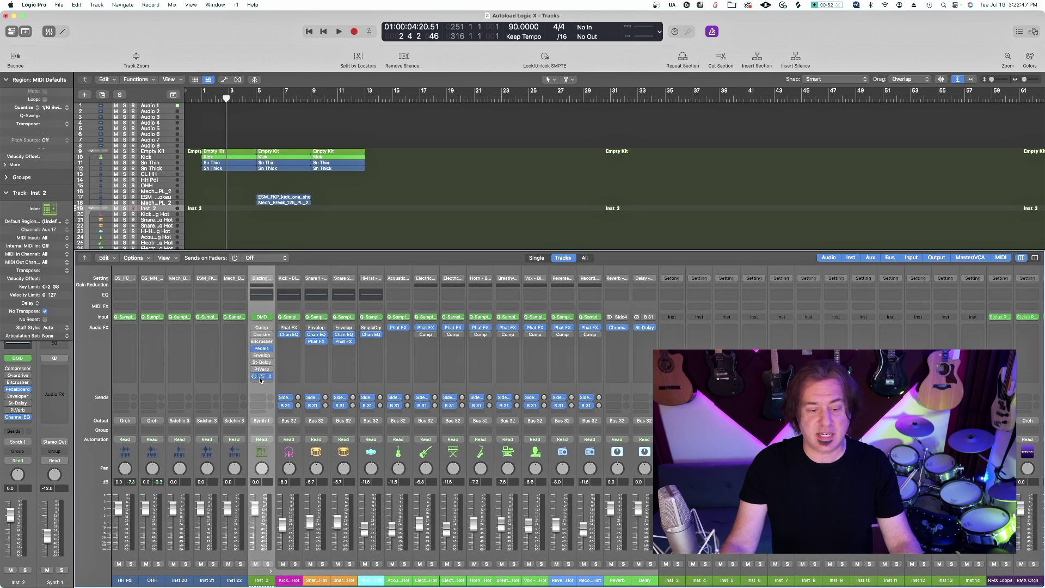
{"action": "scroll", "coordinate": [344, 368], "scroll_direction": "left", "scroll_amount": 5}
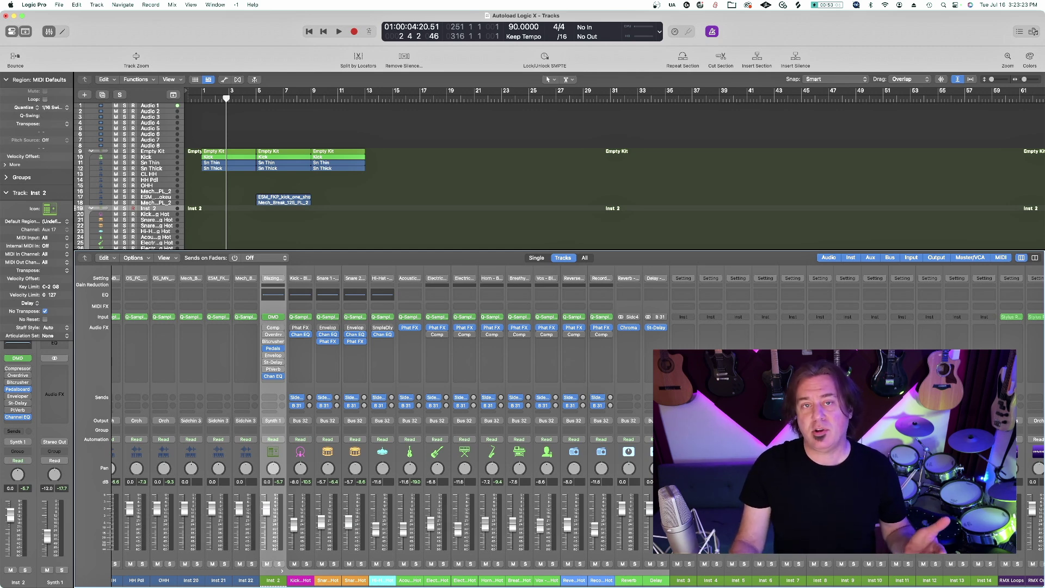
- Hide the mixer and collapse the Inst 2 track stack
{"action": "key", "text": "x"}
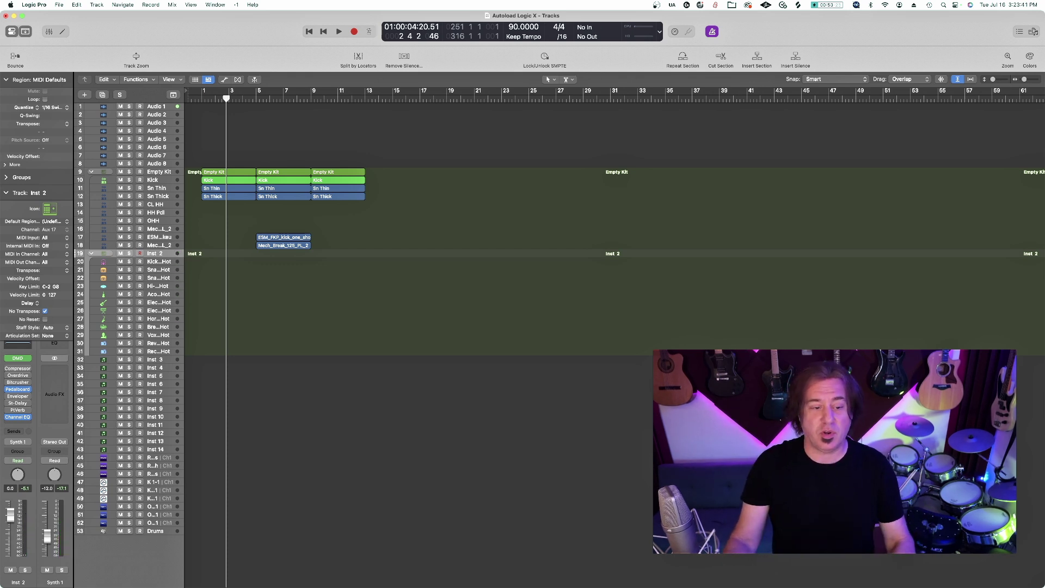
{"action": "scroll", "coordinate": [381, 327], "scroll_direction": "right", "scroll_amount": 2}
{"action": "left_click", "coordinate": [91, 253]}
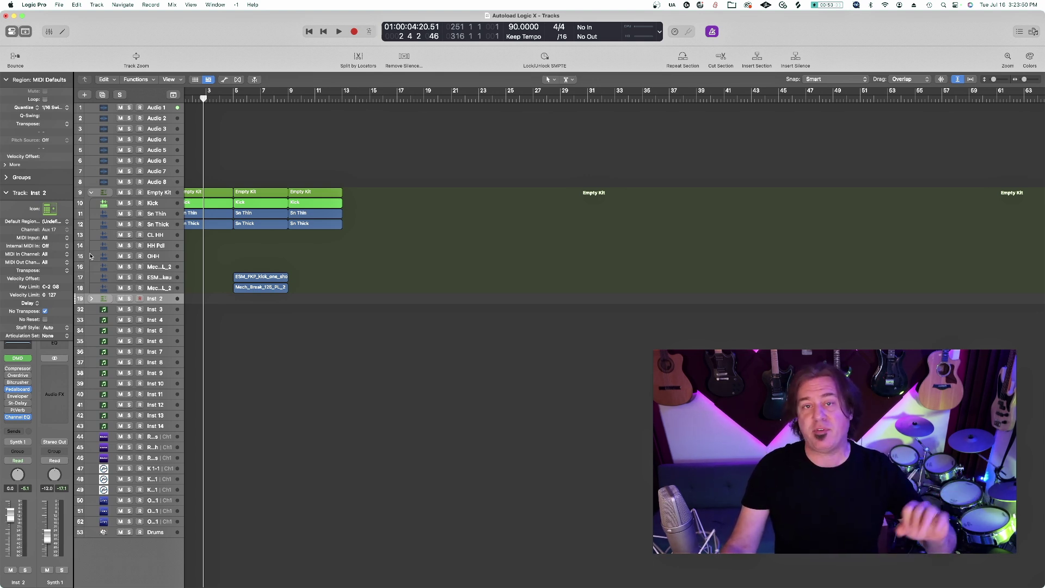
{"action": "scroll", "coordinate": [90, 256], "scroll_direction": "left", "scroll_amount": 1}
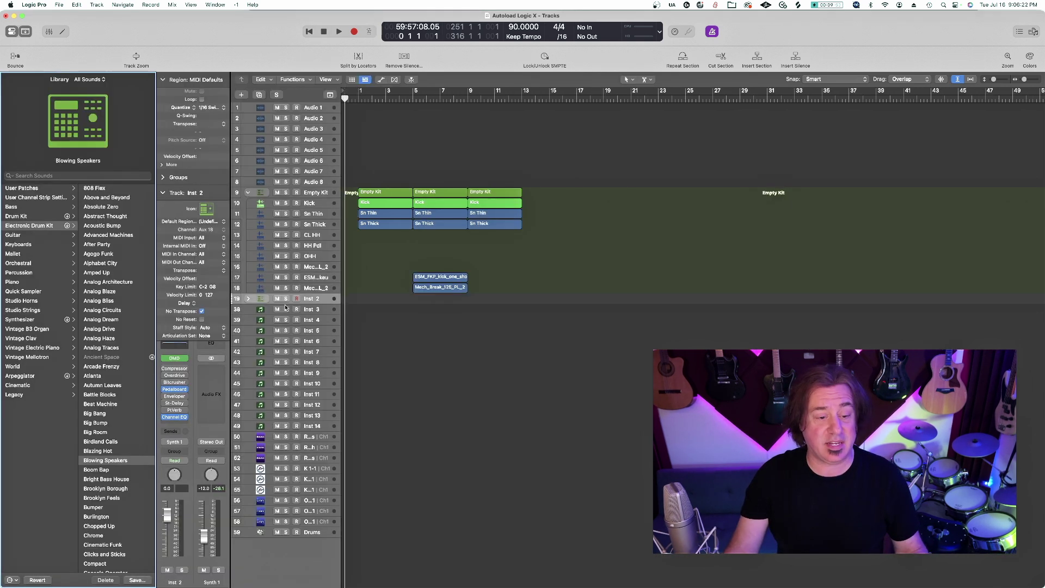
- Select the Inst 3 track and browse the library to the Percussion kit pieces under Electronic Drum Kit
{"action": "left_click", "coordinate": [320, 314]}
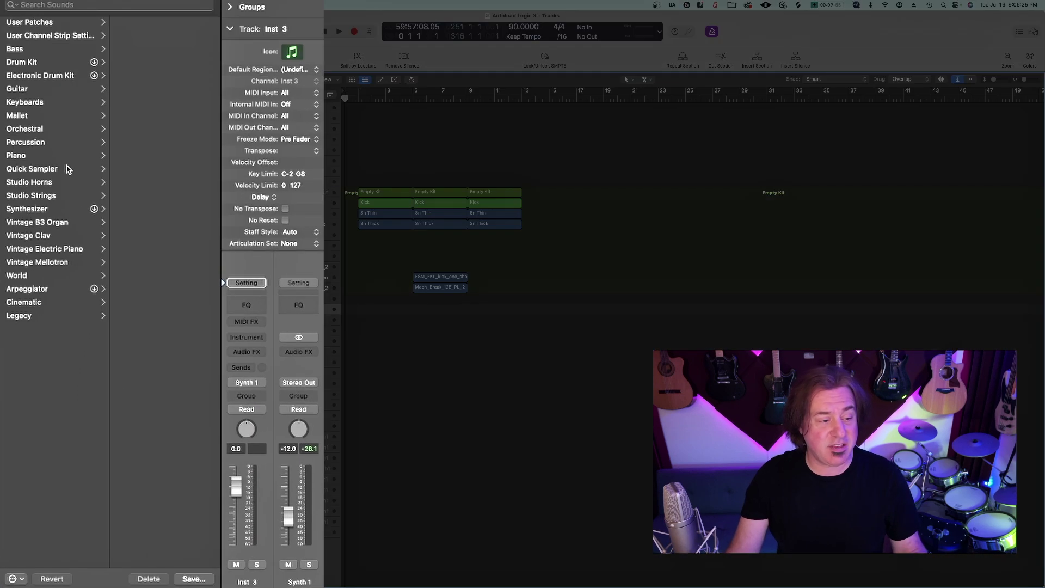
{"action": "left_click", "coordinate": [56, 75]}
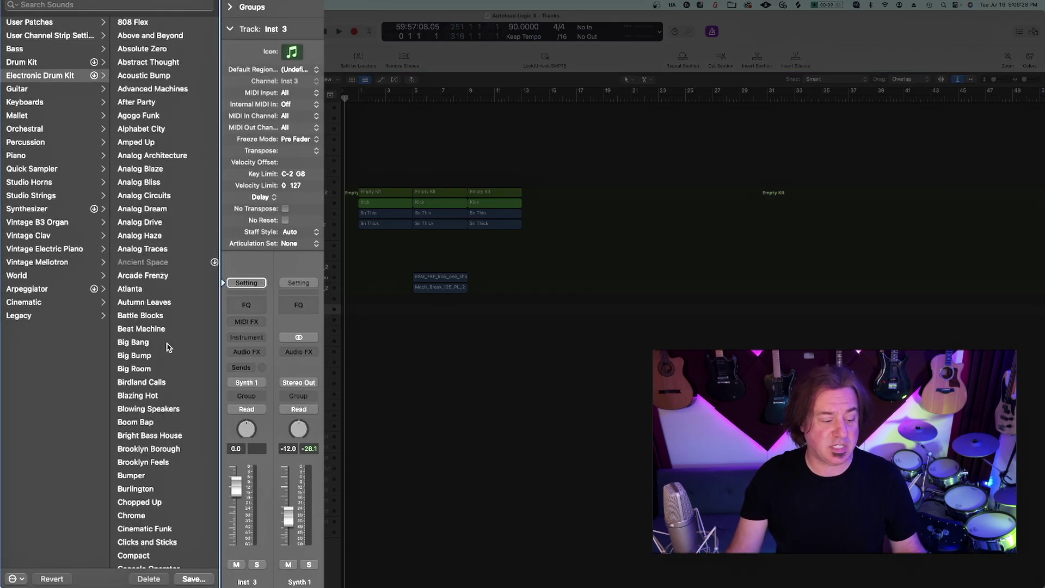
{"action": "scroll", "coordinate": [168, 342], "scroll_direction": "down", "scroll_amount": 10}
{"action": "scroll", "coordinate": [166, 346], "scroll_direction": "down", "scroll_amount": 10}
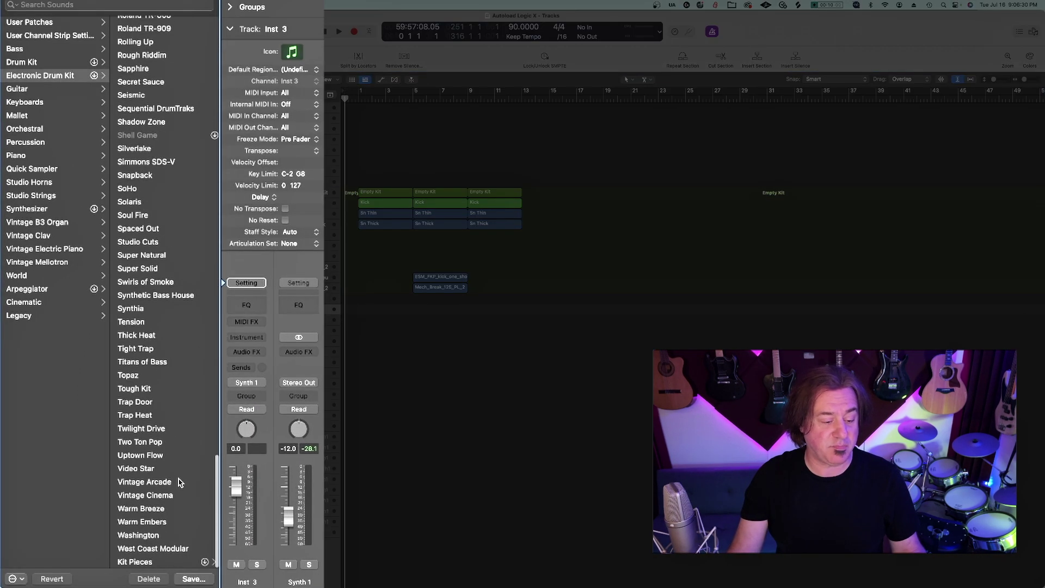
{"action": "left_click", "coordinate": [177, 562]}
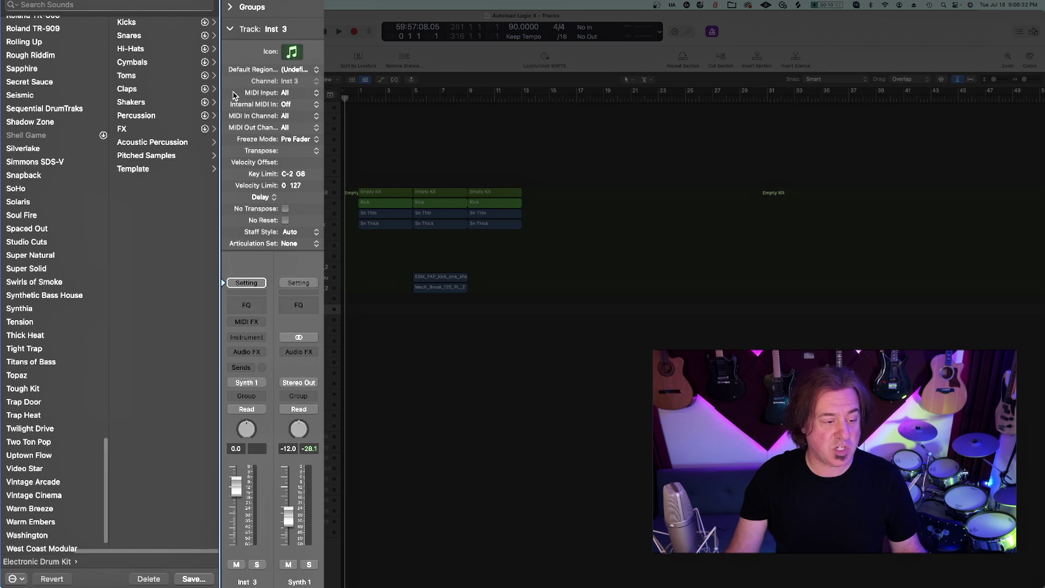
{"action": "left_click", "coordinate": [173, 116]}
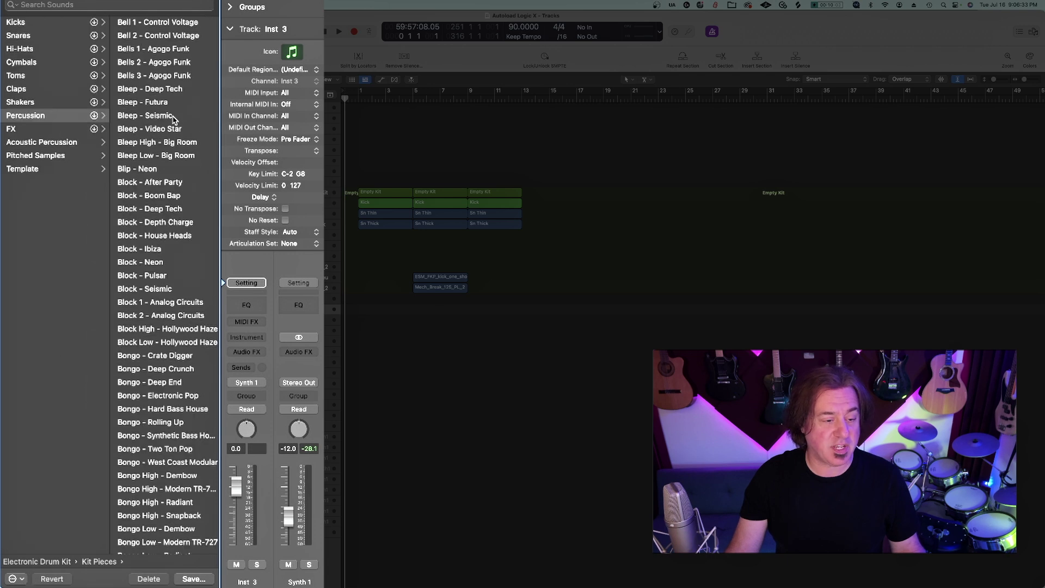
- Enable Patch Merging for instruments only and load the Block - Pulsar patch on Inst 3
{"action": "left_click", "coordinate": [22, 581]}
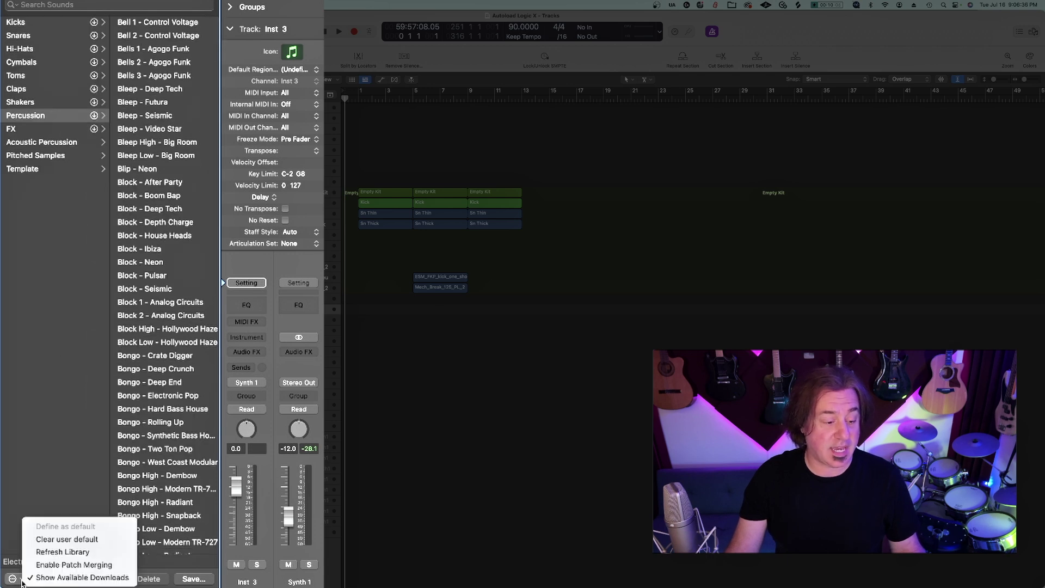
{"action": "left_click", "coordinate": [52, 565]}
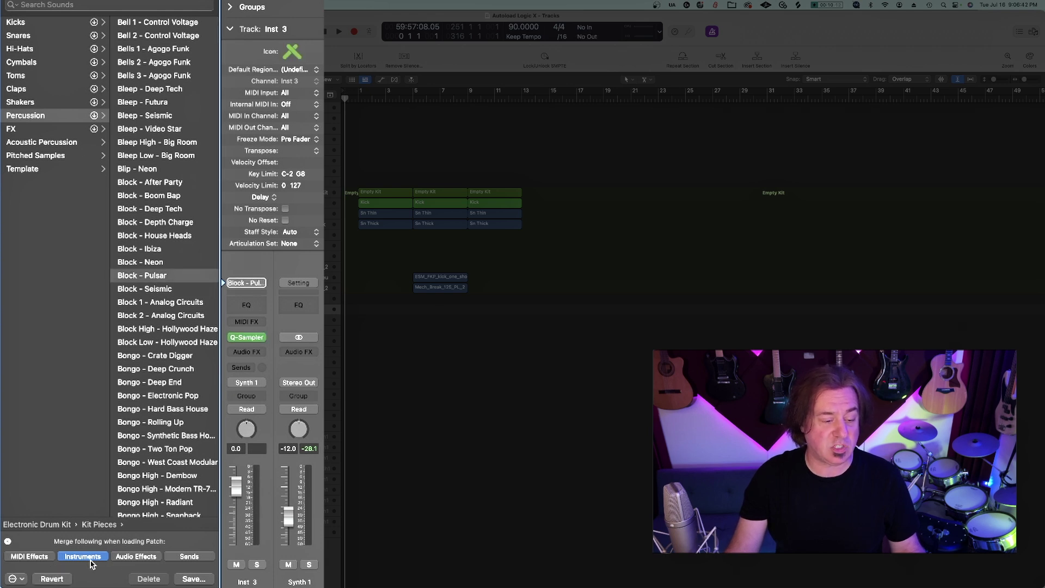
{"action": "mouse_move", "coordinate": [255, 338]}
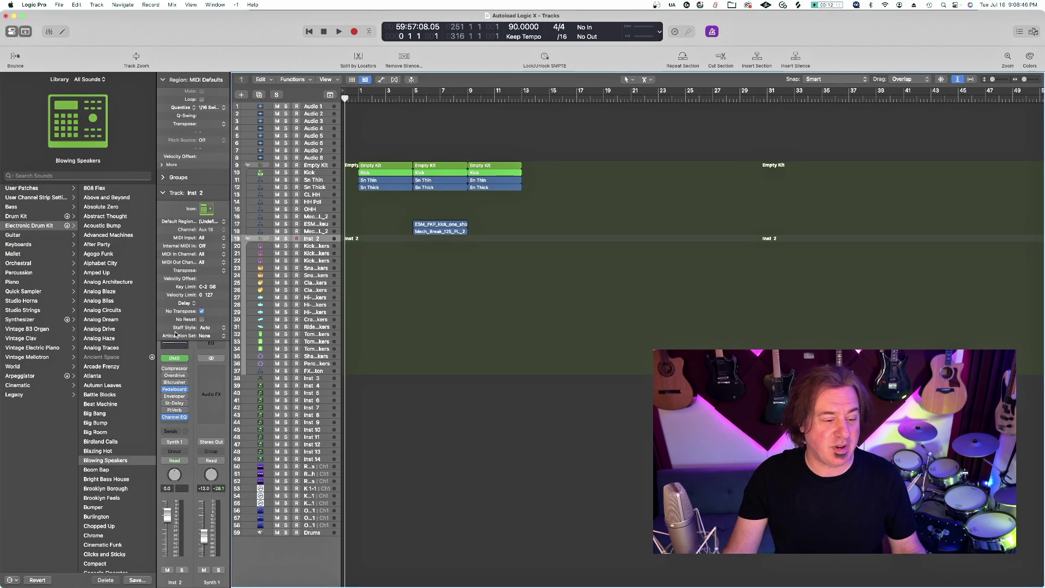
- Load Block - Seismic onto the empty Perc 4 pad of Inst 2's Drum Machine Designer, with Patch Merging limited to instruments
{"action": "left_click", "coordinate": [174, 358]}
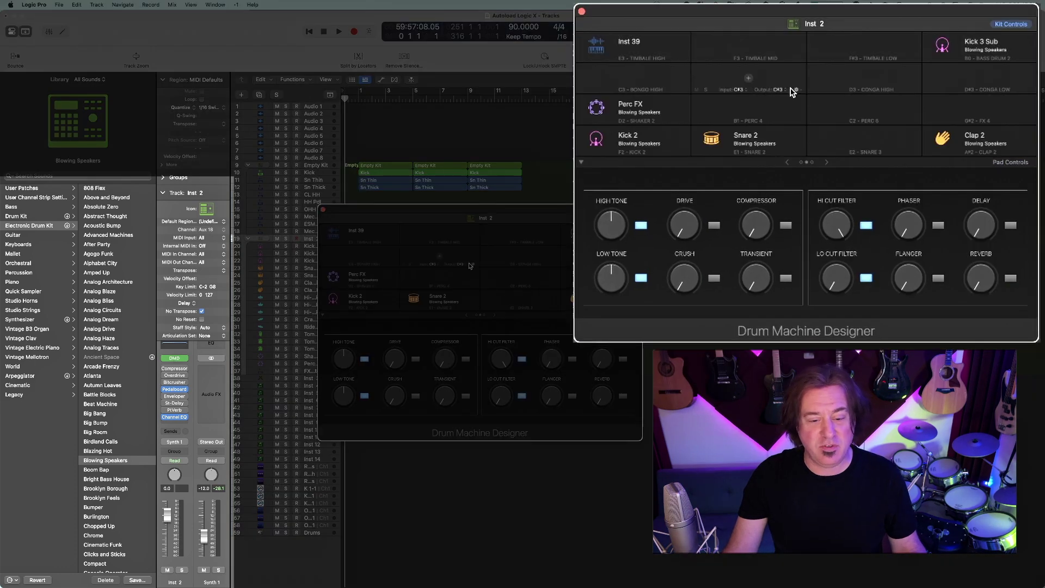
{"action": "left_click", "coordinate": [771, 116]}
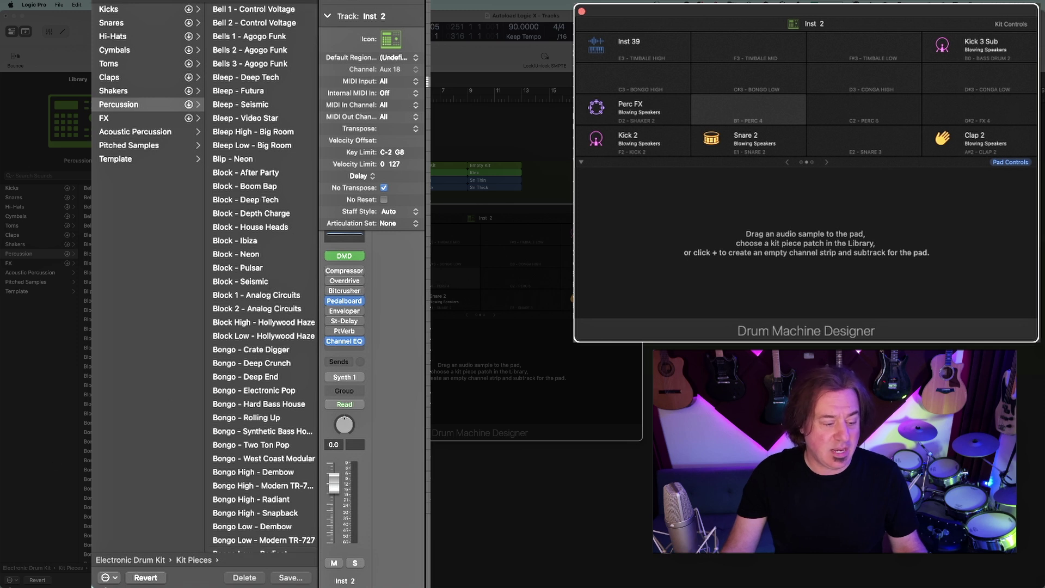
{"action": "left_click", "coordinate": [114, 579]}
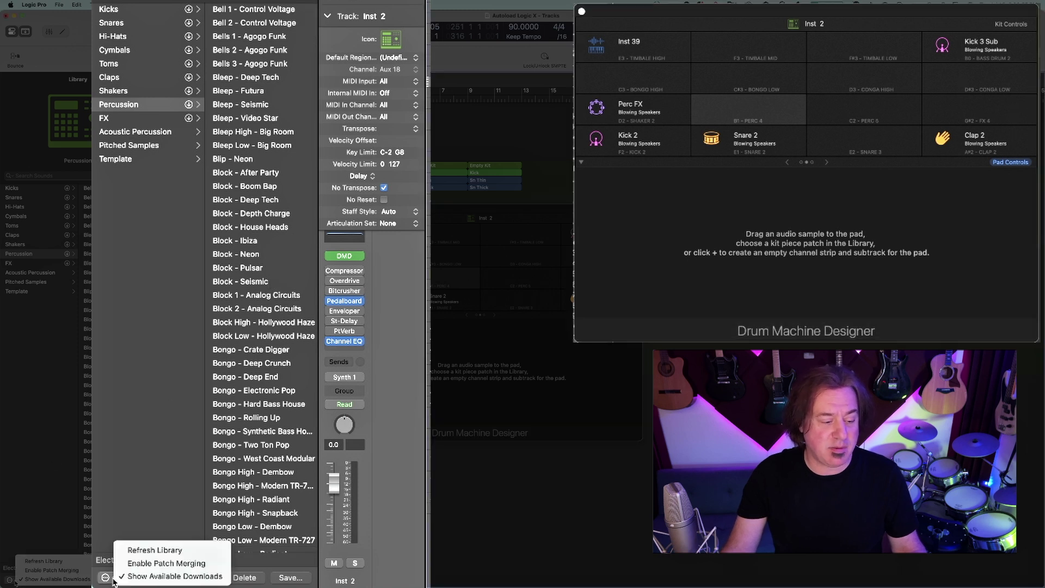
{"action": "left_click", "coordinate": [148, 568]}
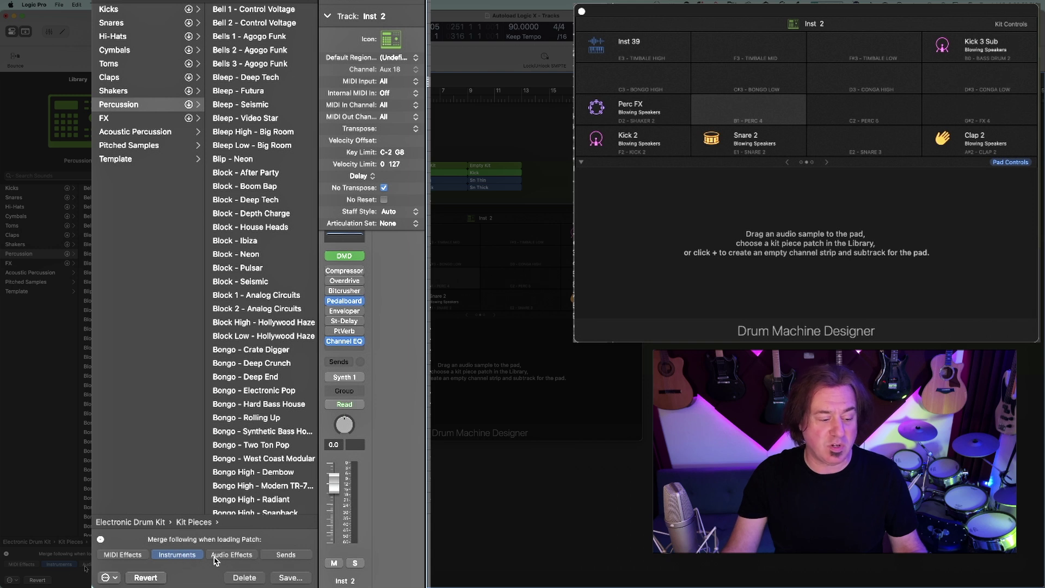
{"action": "left_click", "coordinate": [269, 282]}
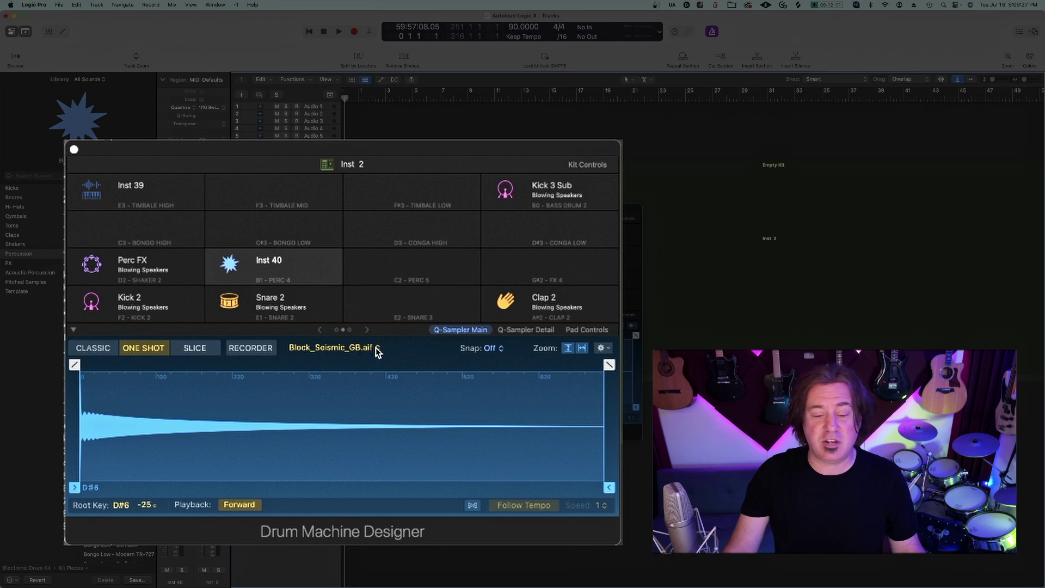
- Reveal the Inst 40 pad's Block_Seismic_GB.aif sample in Finder and look through the neighbouring drum kit sample folders
{"action": "left_click", "coordinate": [376, 349]}
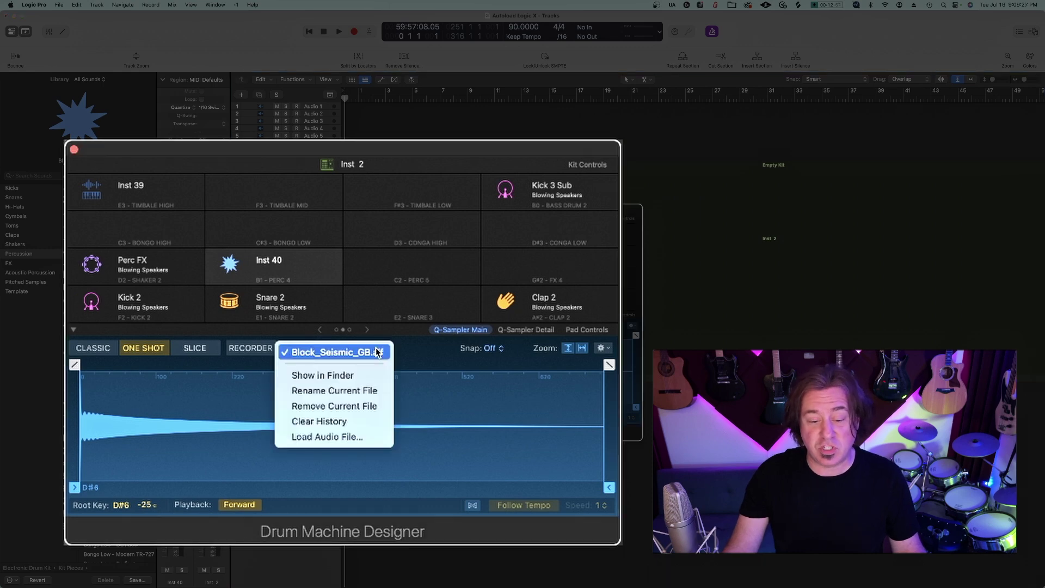
{"action": "left_click", "coordinate": [371, 375]}
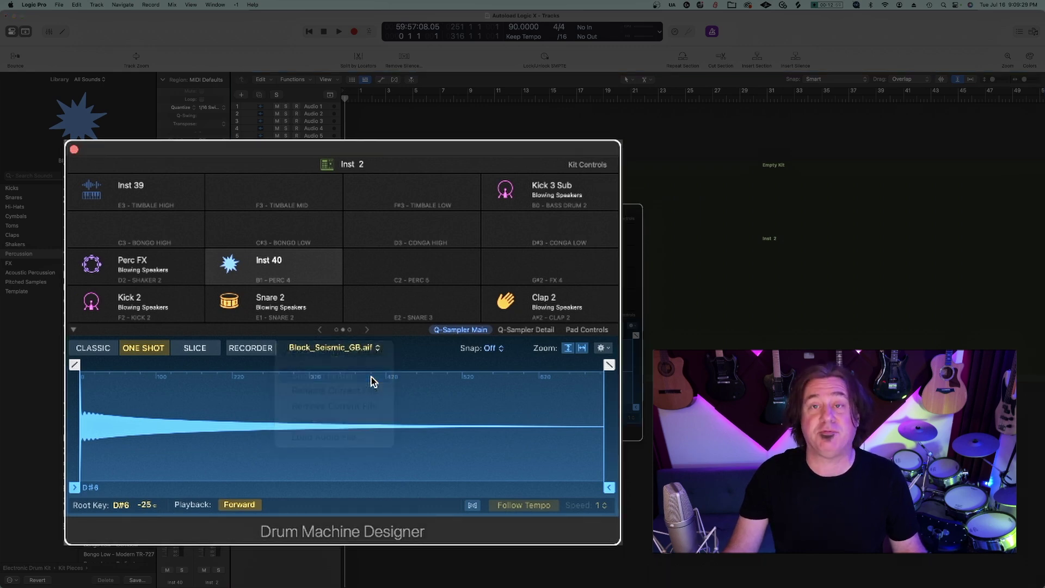
{"action": "scroll", "coordinate": [471, 126], "scroll_direction": "up", "scroll_amount": 3}
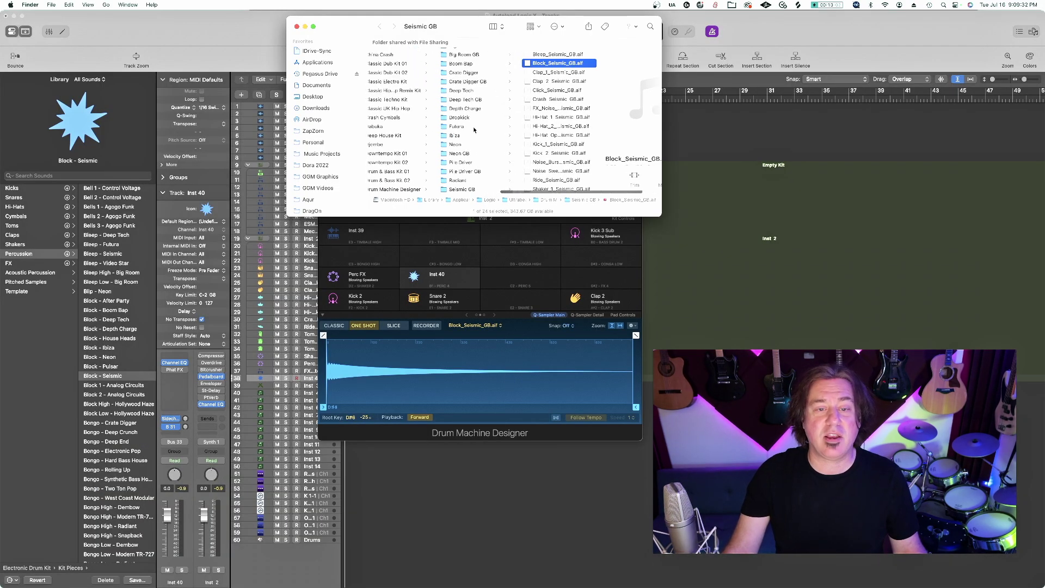
{"action": "scroll", "coordinate": [447, 141], "scroll_direction": "left", "scroll_amount": 2}
{"action": "scroll", "coordinate": [413, 168], "scroll_direction": "left", "scroll_amount": 2}
{"action": "scroll", "coordinate": [422, 170], "scroll_direction": "down", "scroll_amount": 2}
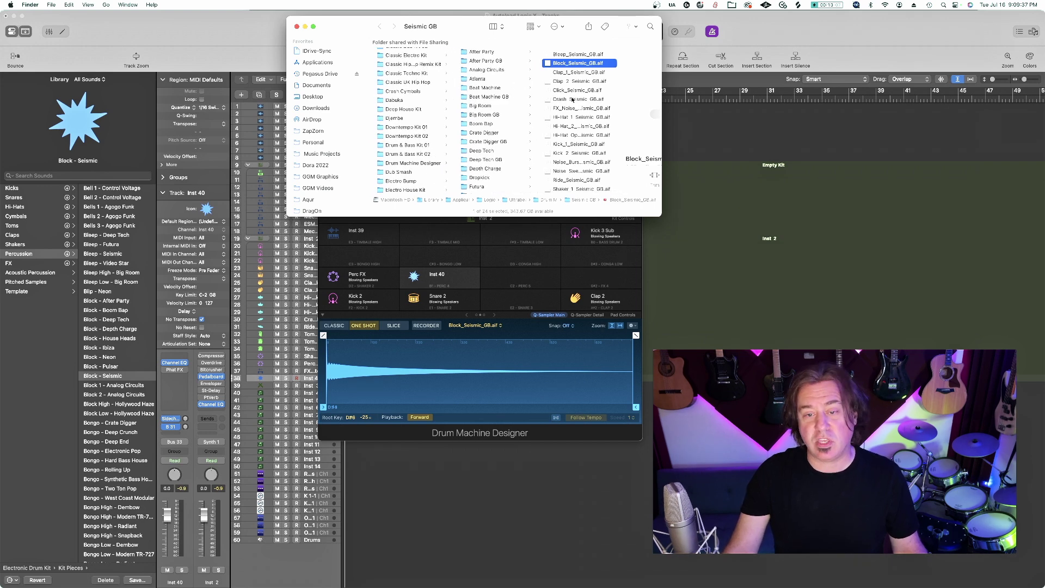
{"action": "scroll", "coordinate": [492, 114], "scroll_direction": "down", "scroll_amount": 3}
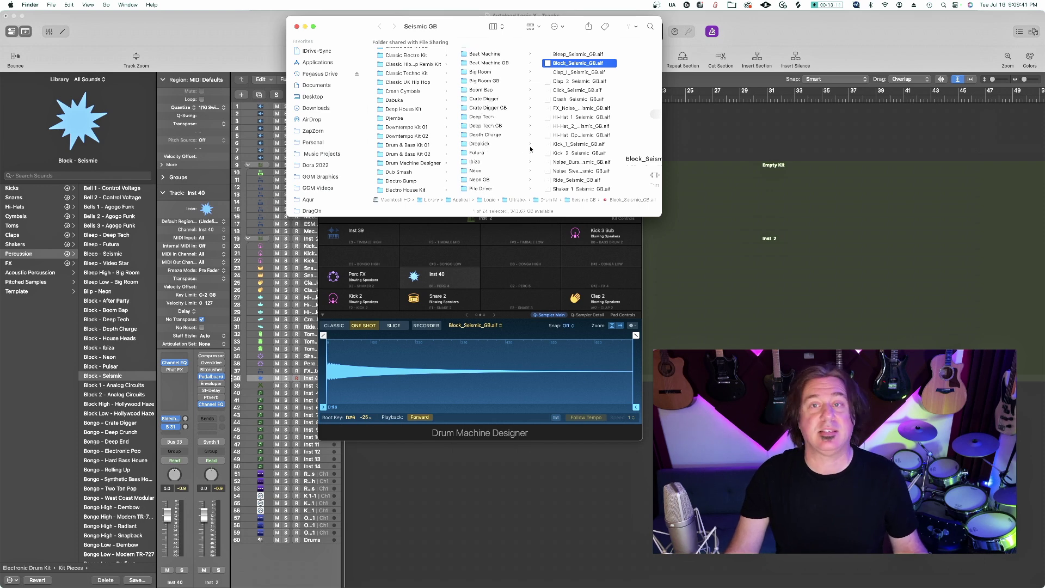
- Move the Finder window clear of the pads and load Block_Seismic_GB.aif onto the empty F3 Timbale Mid pad of Inst 2
{"action": "left_click_drag", "start_coordinate": [456, 26], "coordinate": [182, 259]}
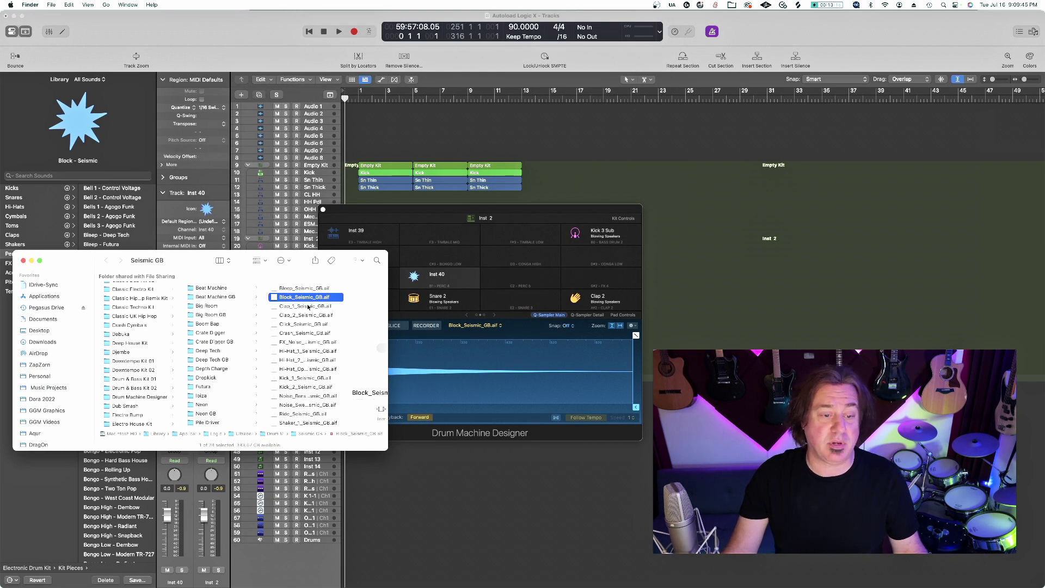
{"action": "left_click_drag", "start_coordinate": [295, 298], "coordinate": [448, 236]}
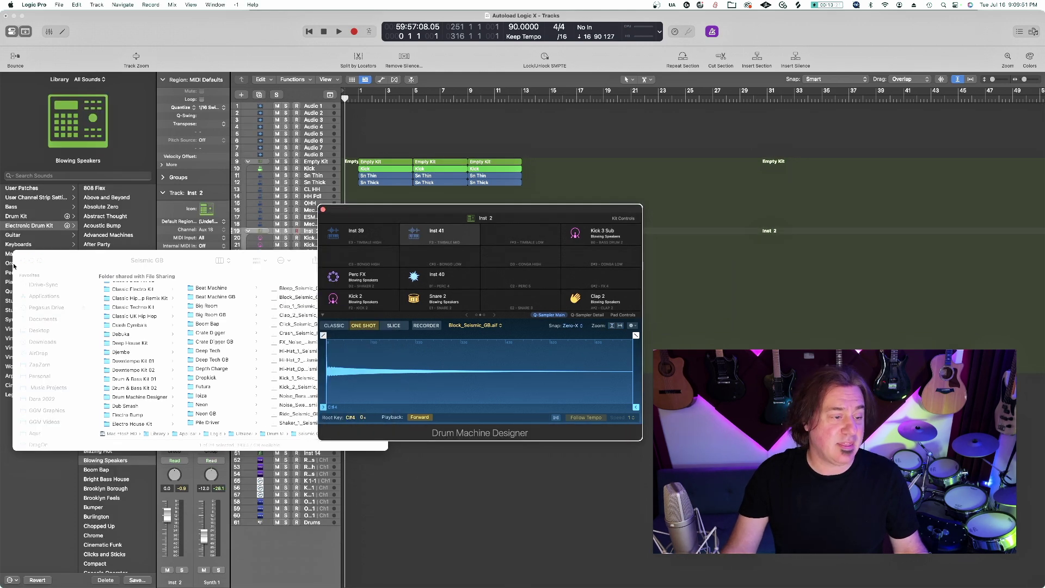